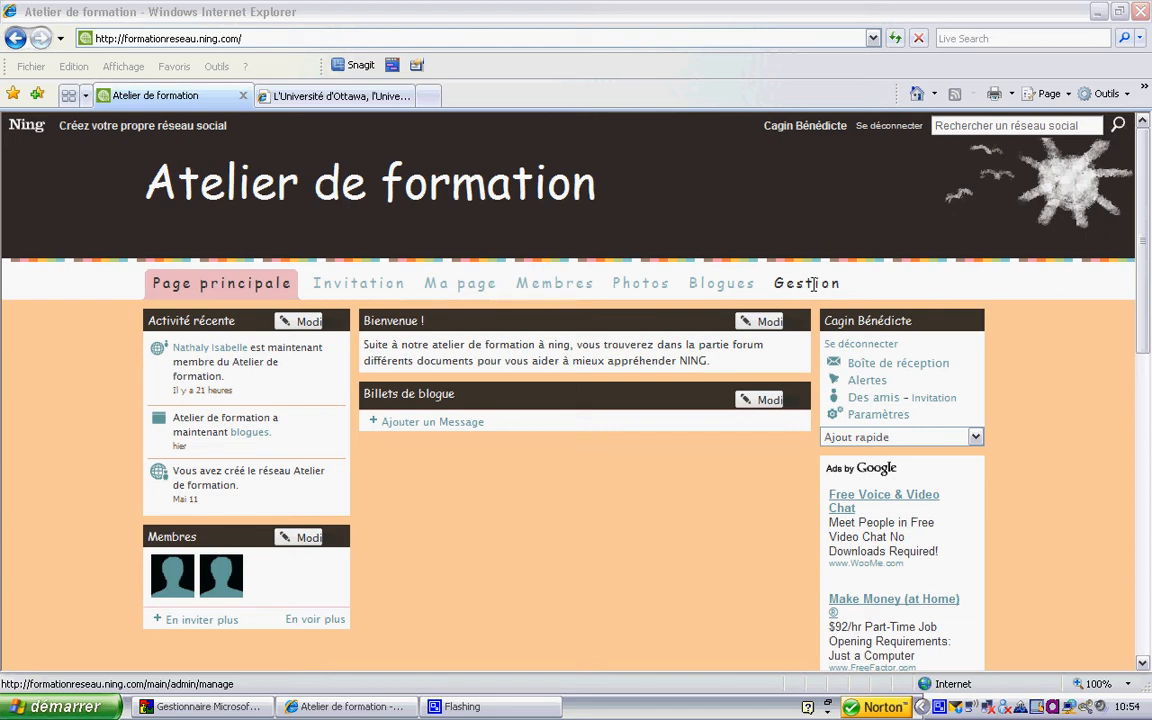
- Open the tab management page (Gestion des onglets) in the network's administration area
click(813, 285)
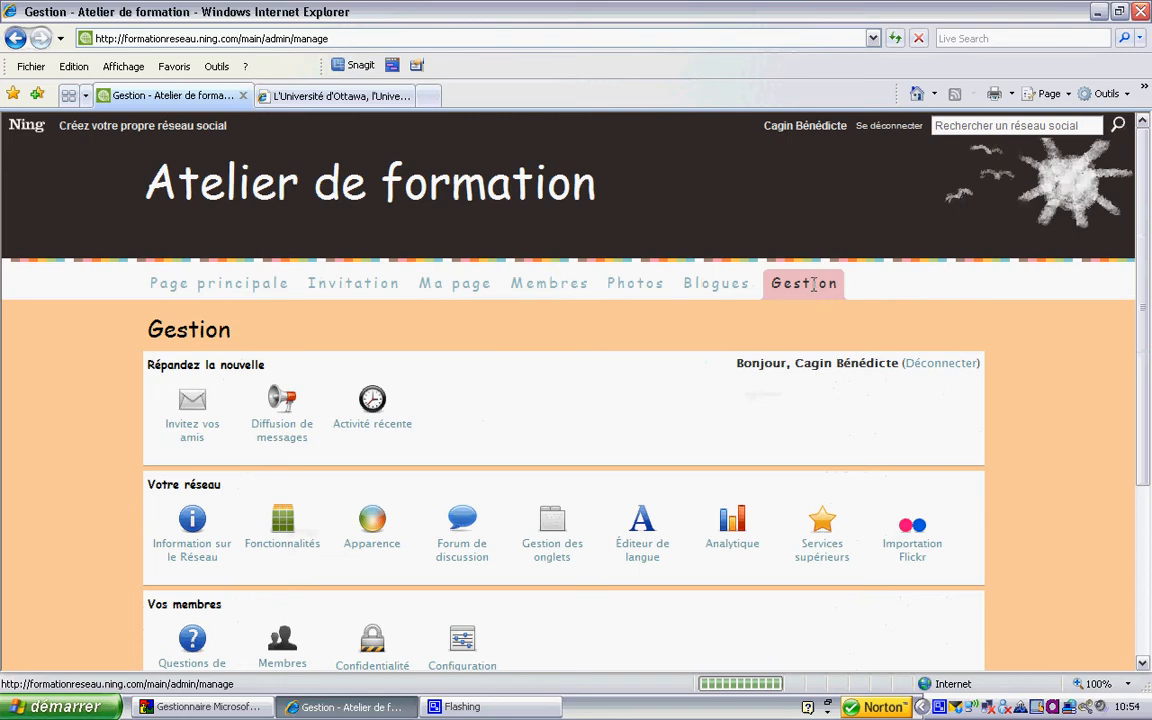
drag(1142, 165, 1143, 266)
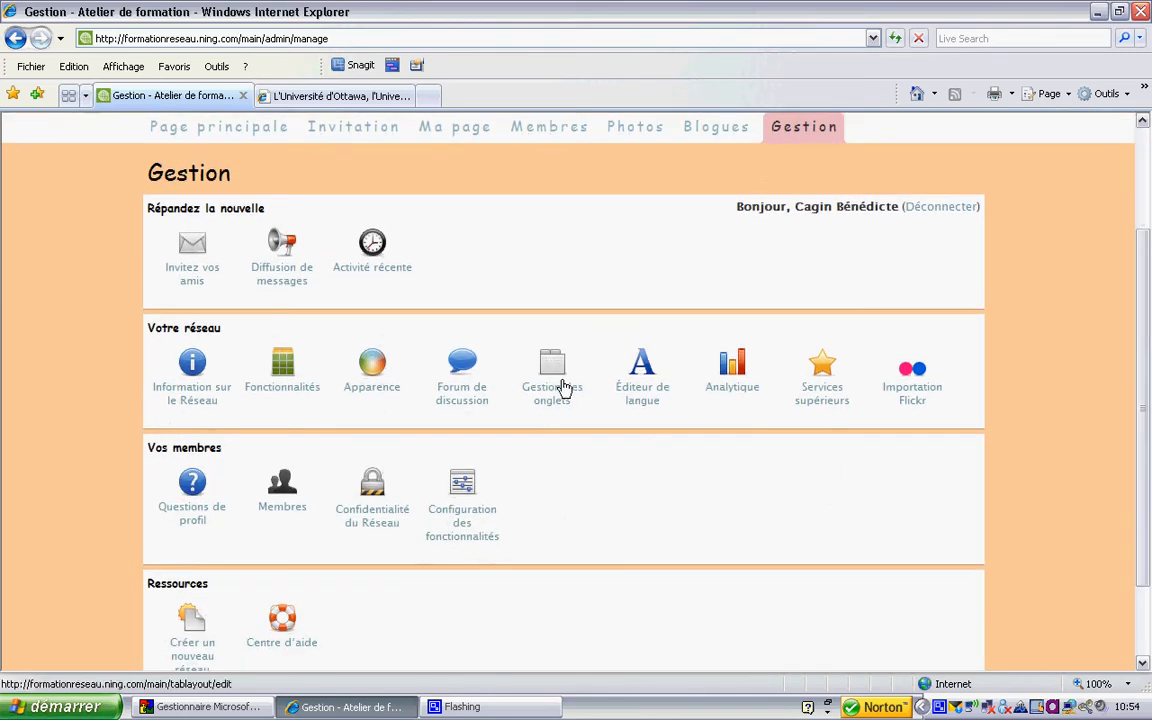
click(556, 389)
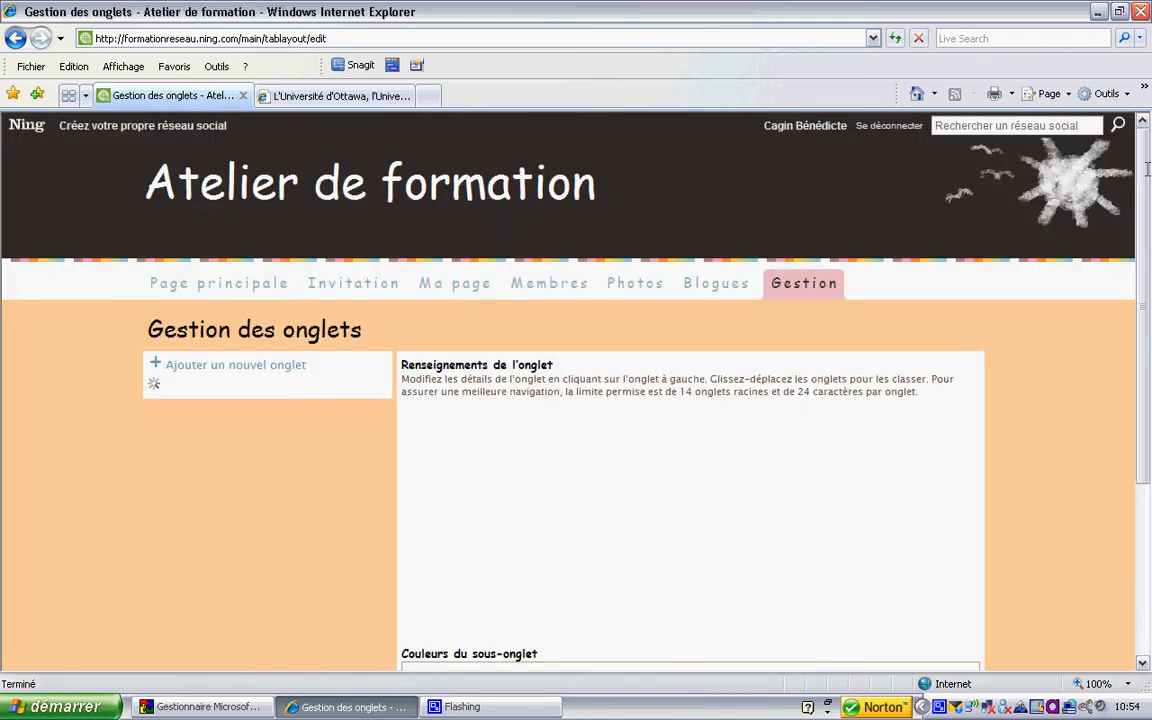
- Rename the "Page principale" tab as "Accueil" and save the tab settings
drag(1145, 168, 1150, 260)
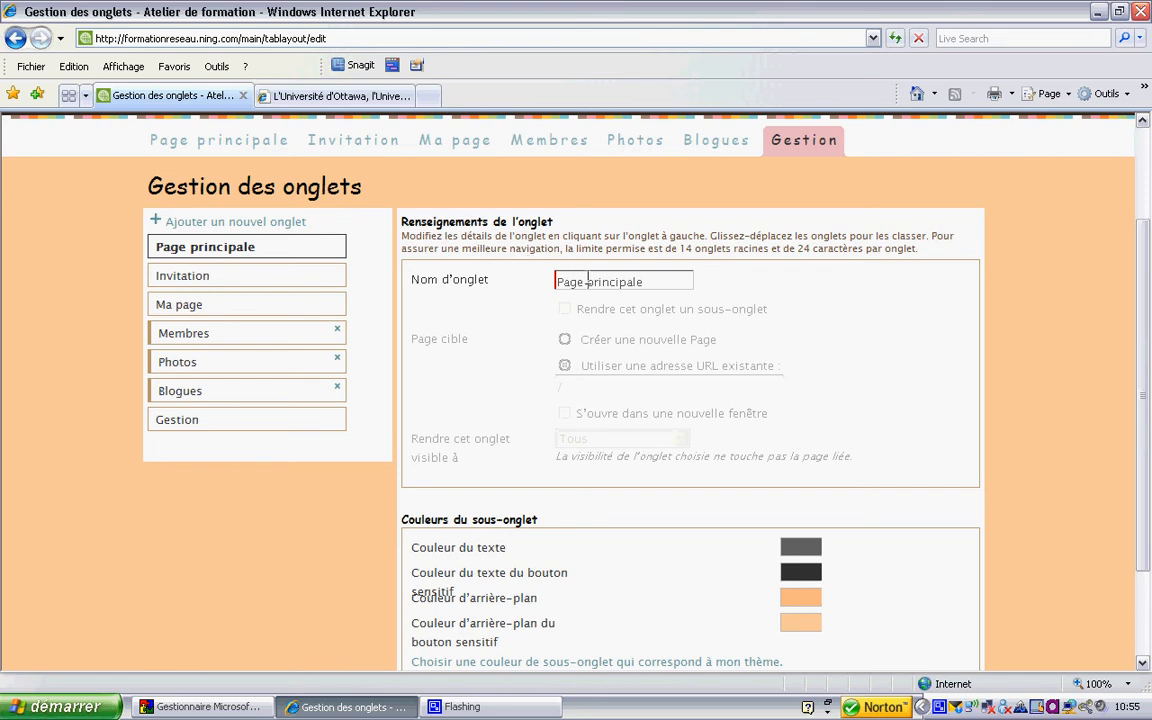
key(BackSpace)
key(BackSpace)
key(BackSpace)
key(BackSpace)
key(BackSpace)
key(BackSpace)
key(BackSpace)
key(BackSpace)
key(BackSpace)
key(BackSpace)
key(BackSpace)
key(BackSpace)
key(BackSpace)
key(BackSpace)
key(BackSpace)
text(Accueil)
drag(1147, 254, 1150, 344)
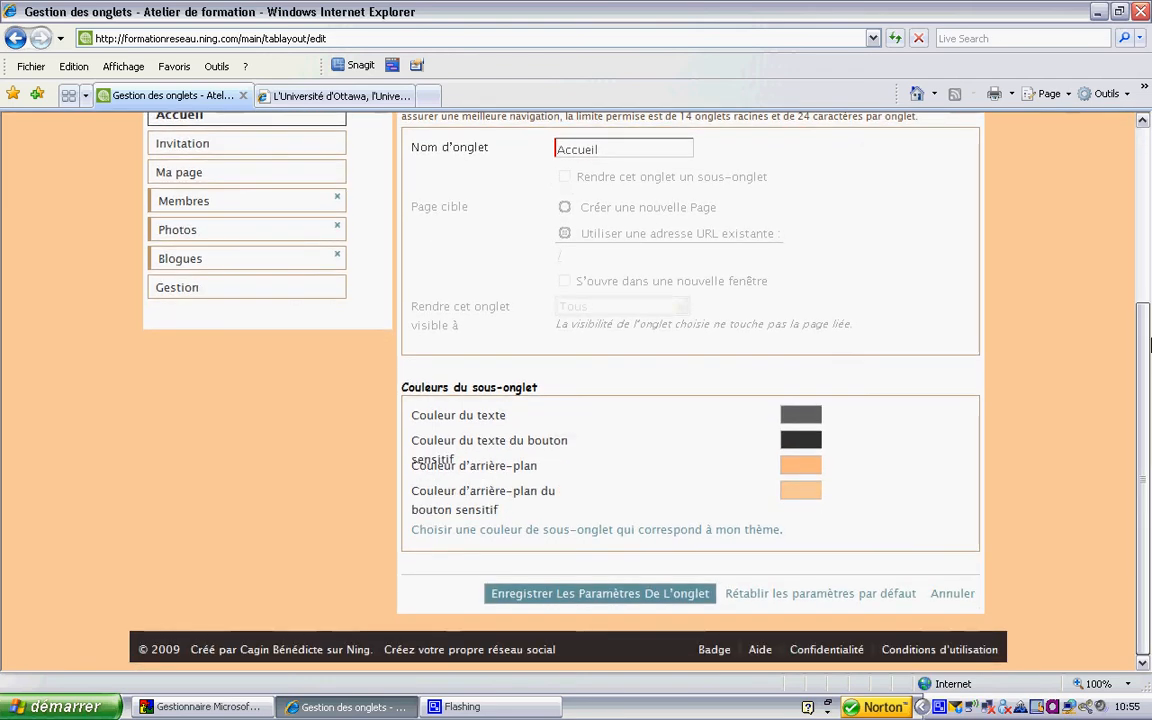
click(600, 598)
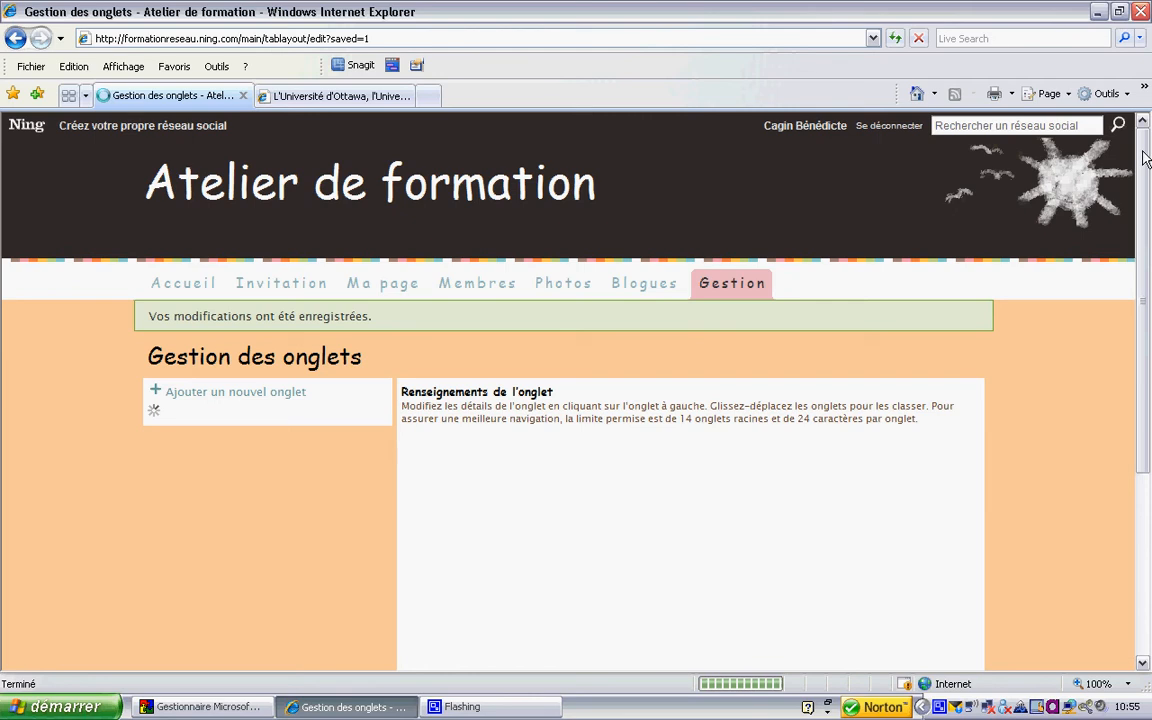
- Rename the "Photos" tab as "Images"
drag(1146, 157, 1150, 230)
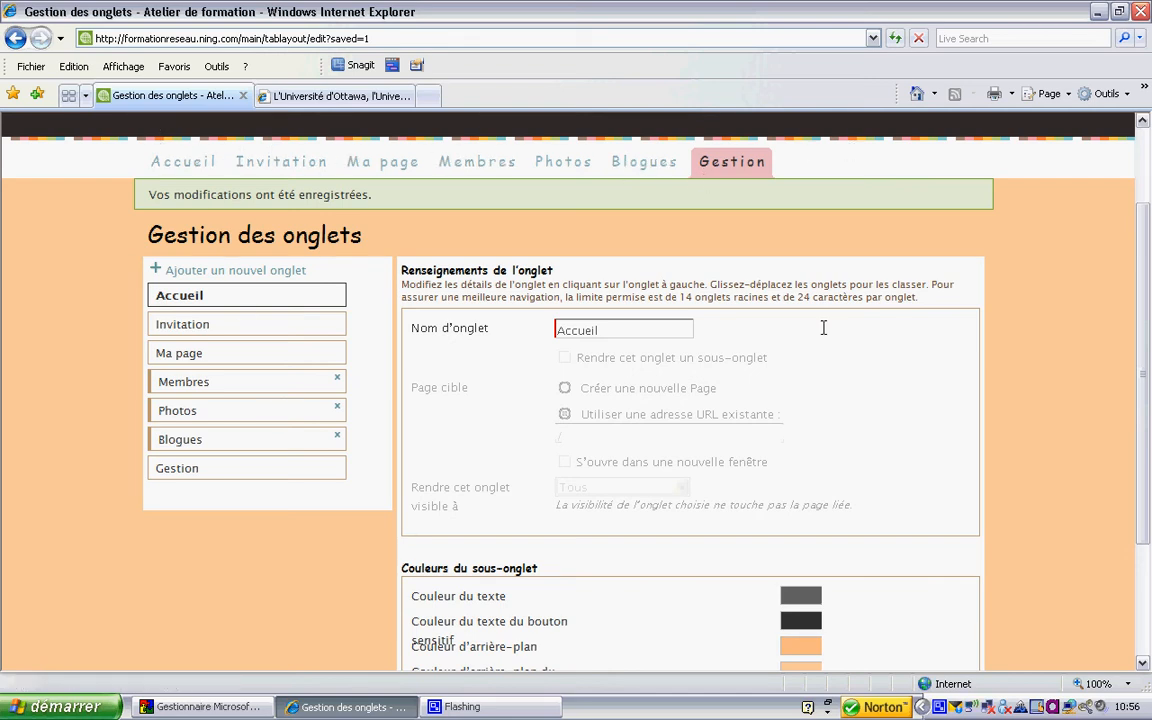
click(244, 411)
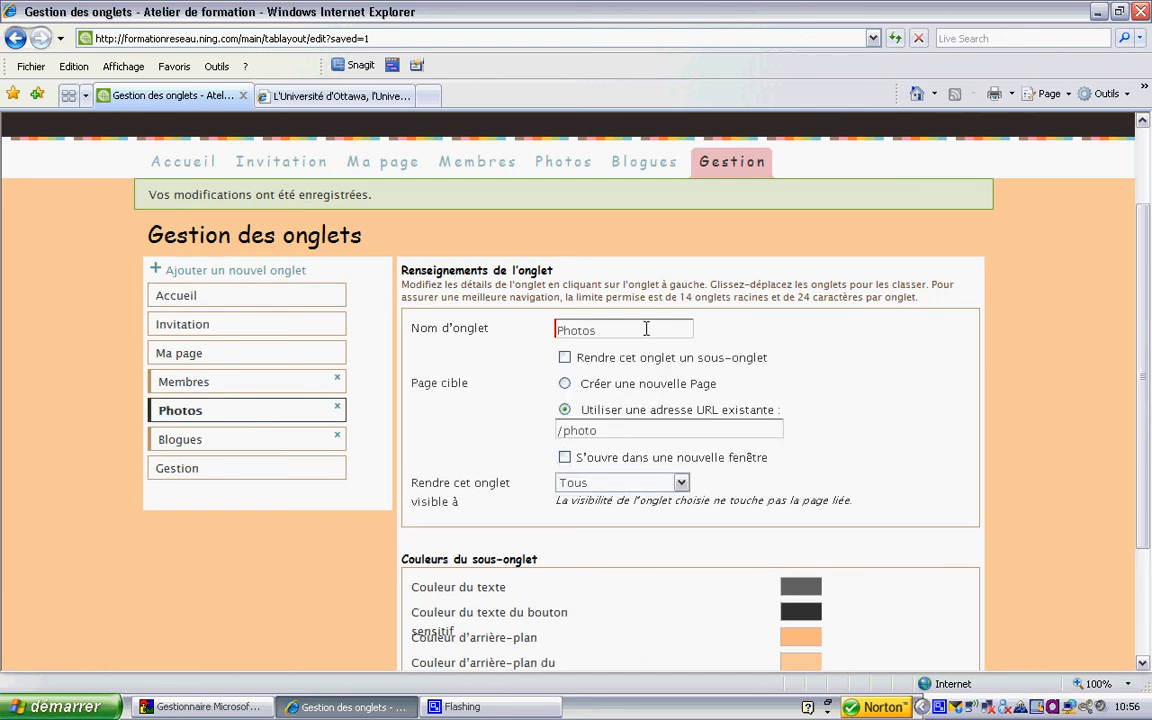
key(BackSpace)
key(BackSpace)
key(BackSpace)
key(BackSpace)
key(BackSpace)
key(BackSpace)
text(Images)
- Make the Images tab a sub-tab, move it directly under Accueil with visibility kept at "Tous", and save the tab settings
click(564, 358)
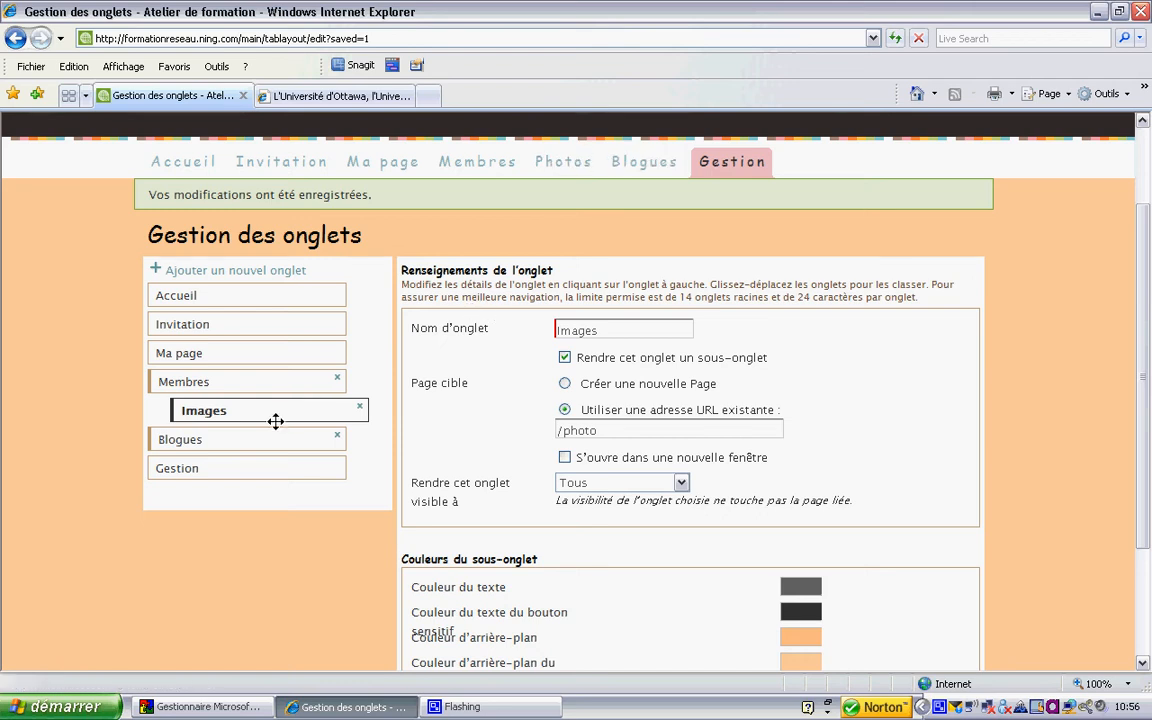
drag(275, 413, 286, 325)
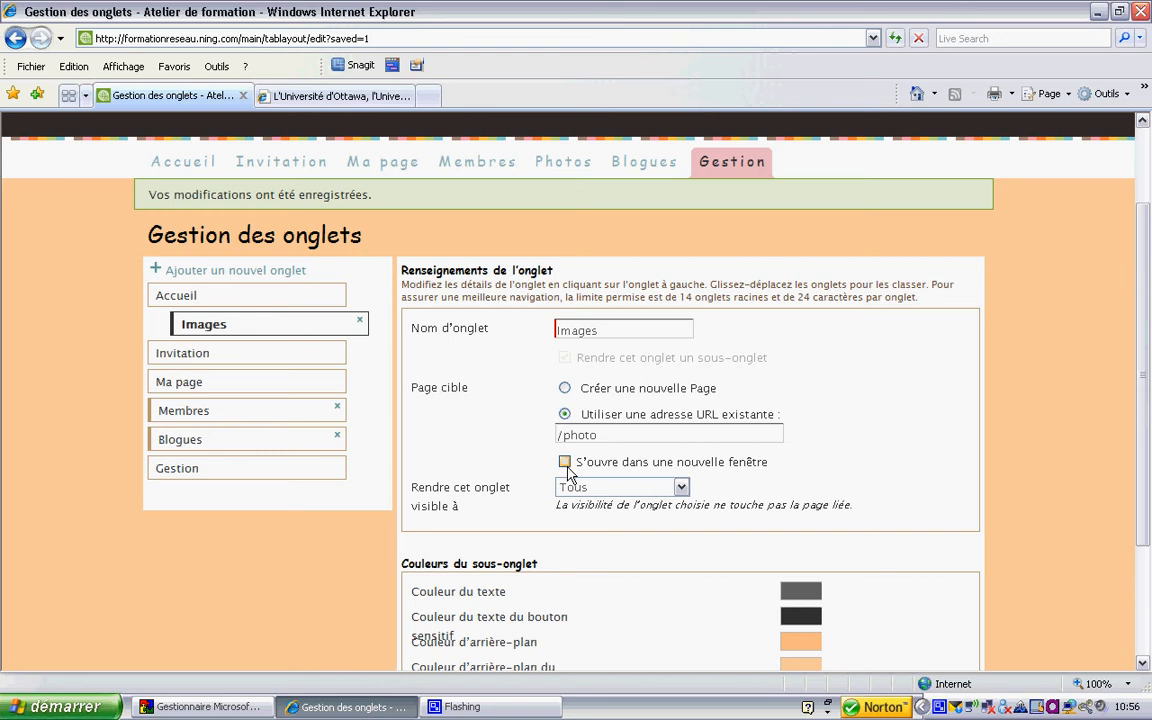
click(681, 488)
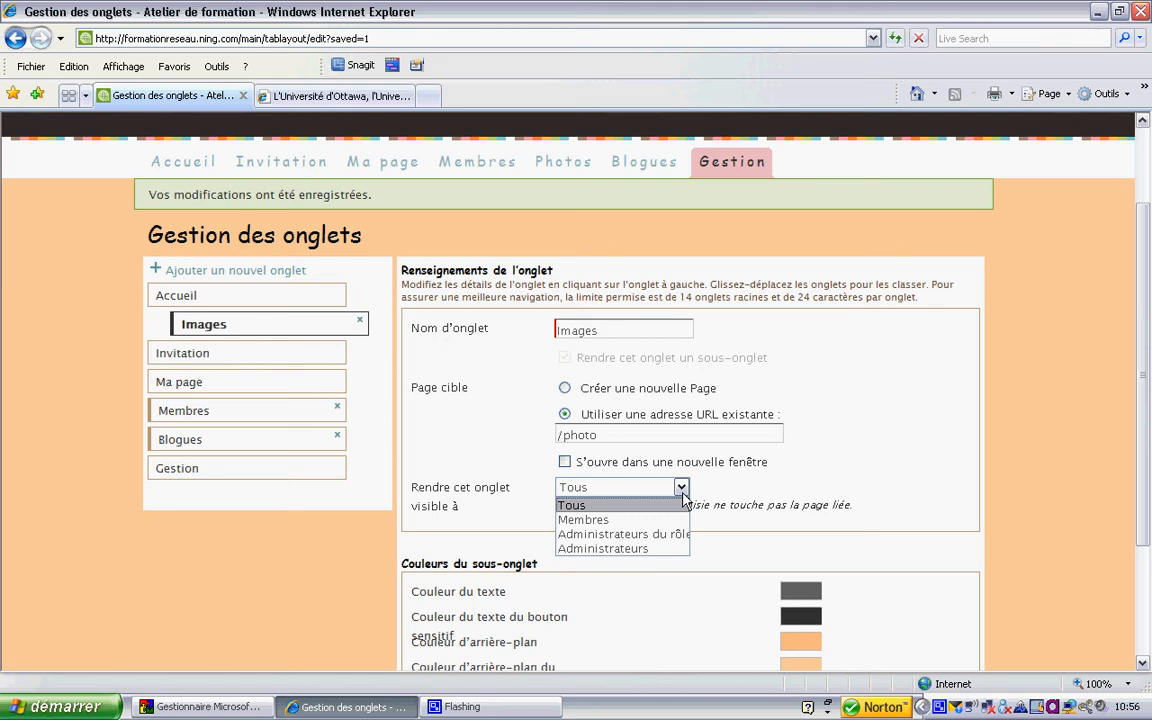
click(681, 489)
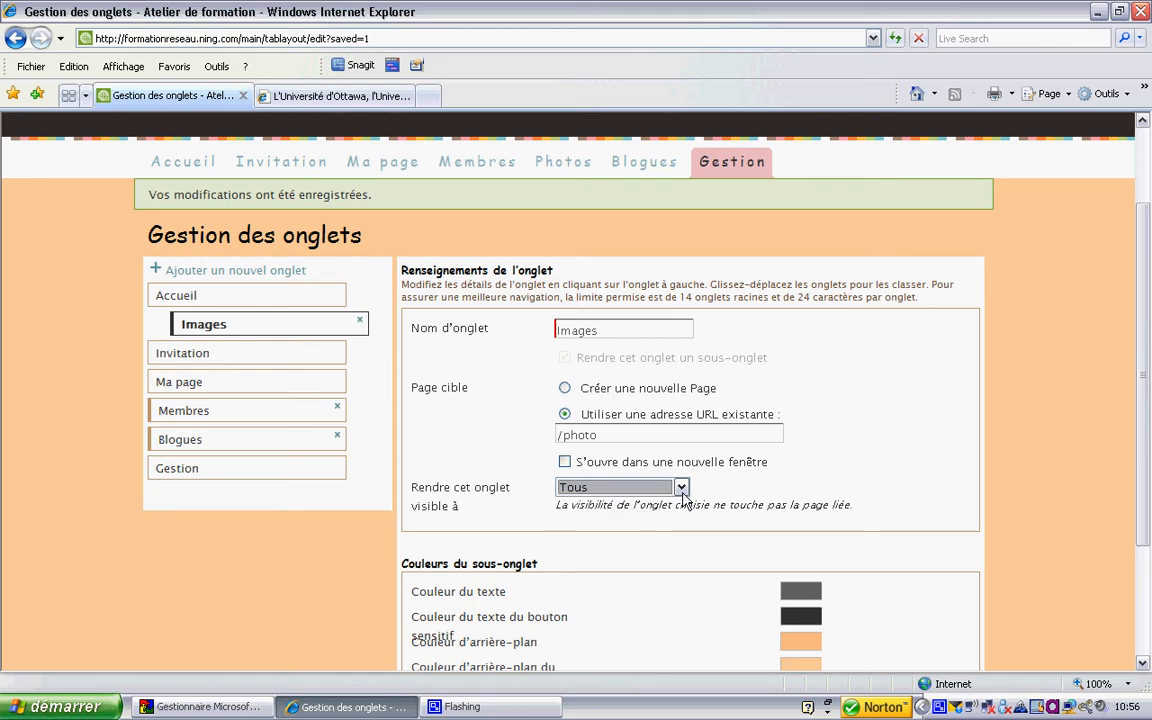
drag(1147, 318, 1149, 423)
click(645, 596)
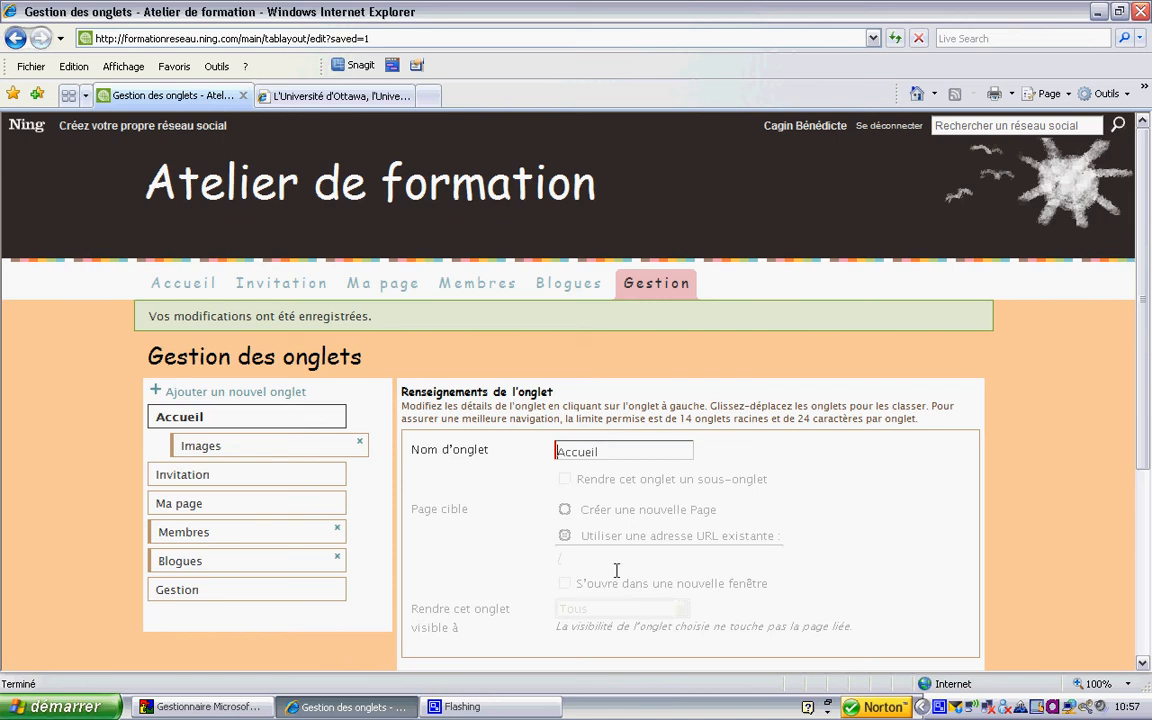
- Add a new tab to the network and name it "Présentation"
click(247, 400)
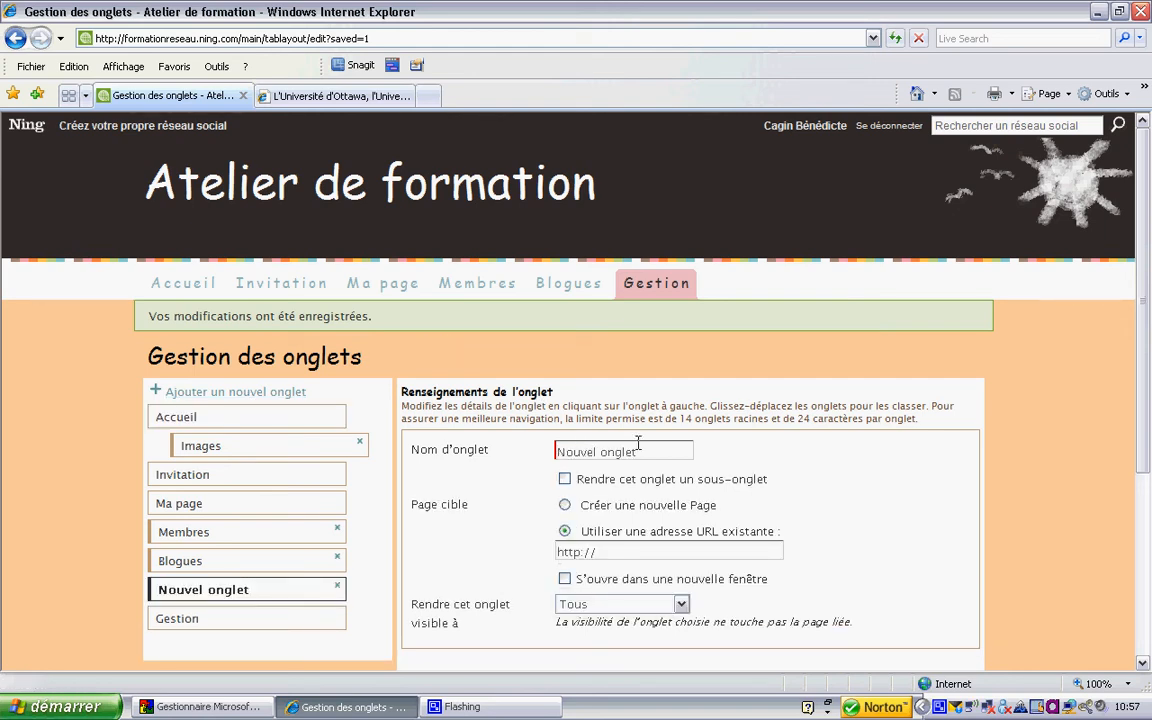
key(BackSpace)
key(BackSpace)
key(BackSpace)
key(BackSpace)
key(BackSpace)
key(BackSpace)
key(BackSpace)
key(BackSpace)
key(BackSpace)
key(BackSpace)
key(BackSpace)
key(BackSpace)
key(BackSpace)
text(Présentation)
- Set the Présentation tab's target to a newly created page and save the tab settings
drag(1146, 219, 1146, 321)
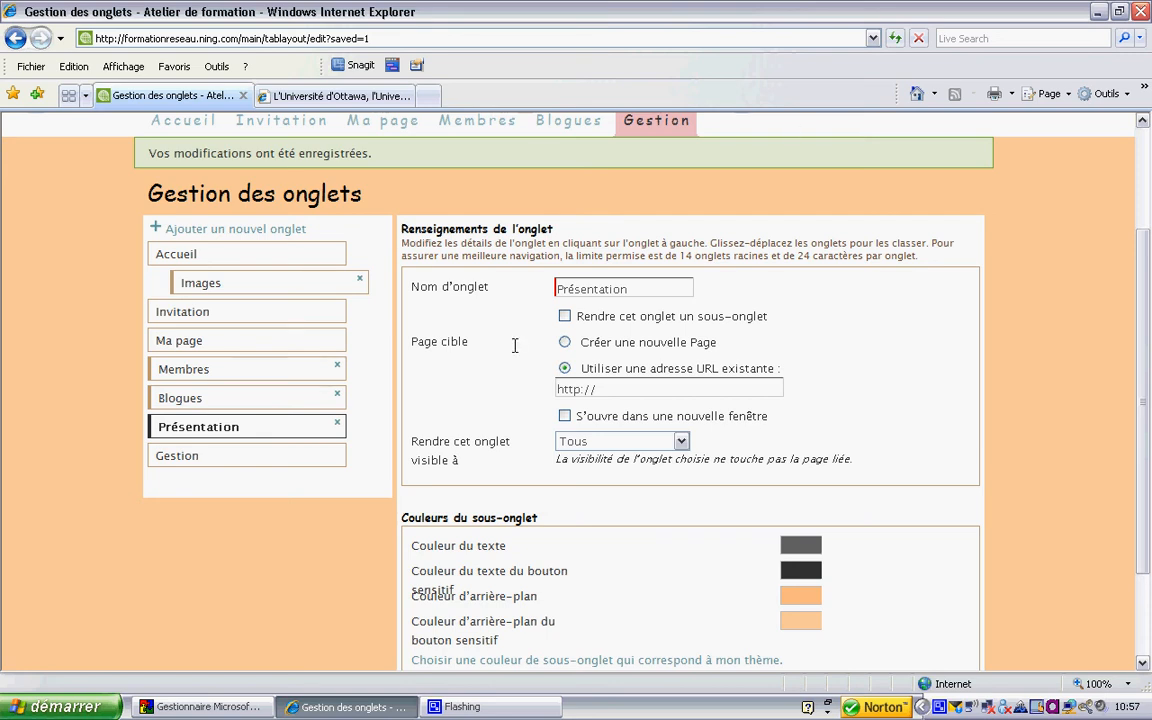
click(565, 343)
scroll(1150, 311, down, 3)
click(546, 595)
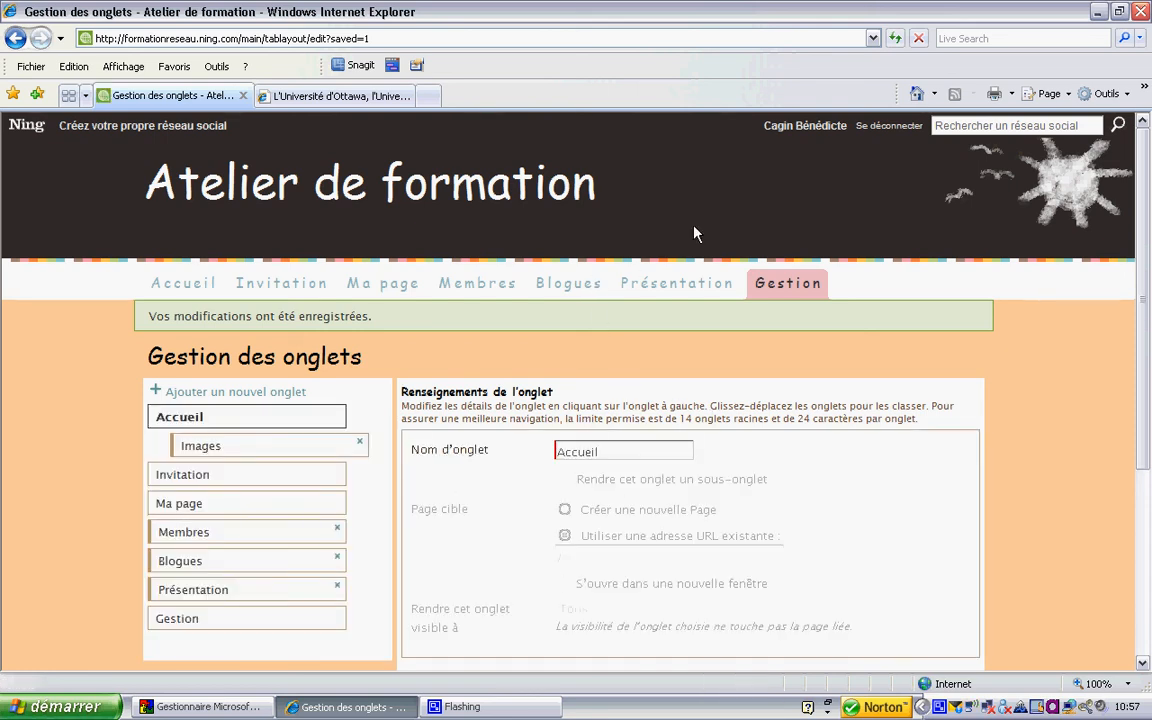
- Open the Présentation page for editing, review its content, comment and tag options, and update the page without entering content
click(655, 285)
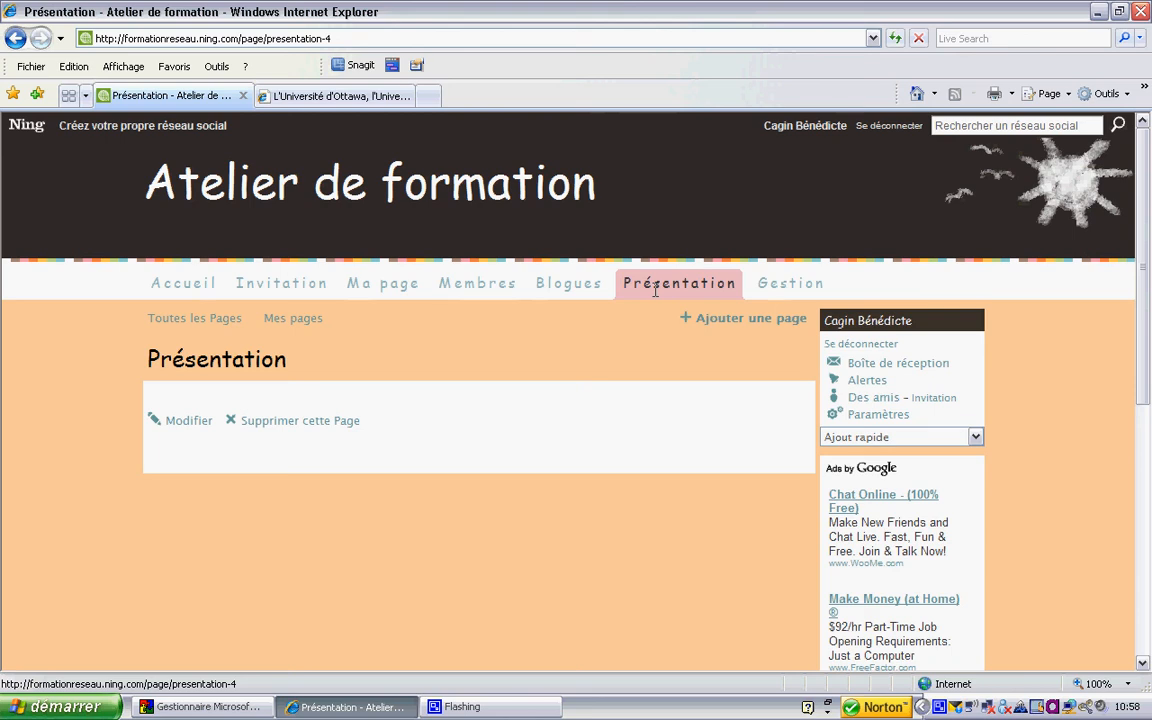
click(183, 428)
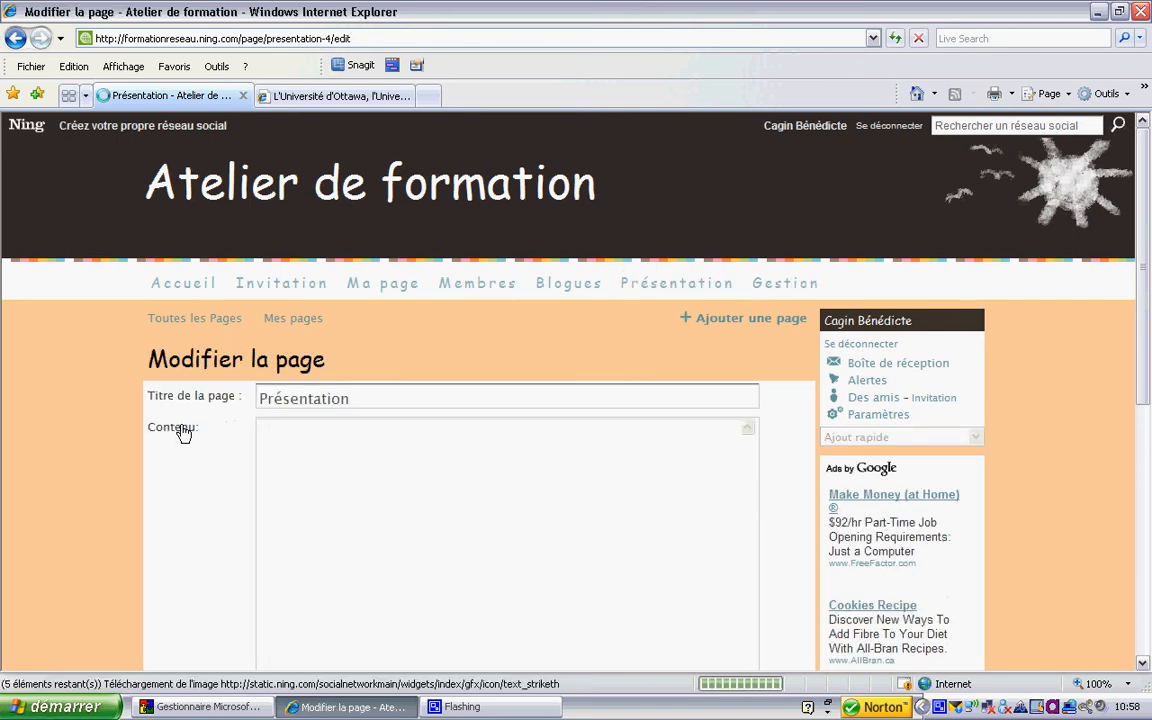
drag(1149, 150, 1147, 258)
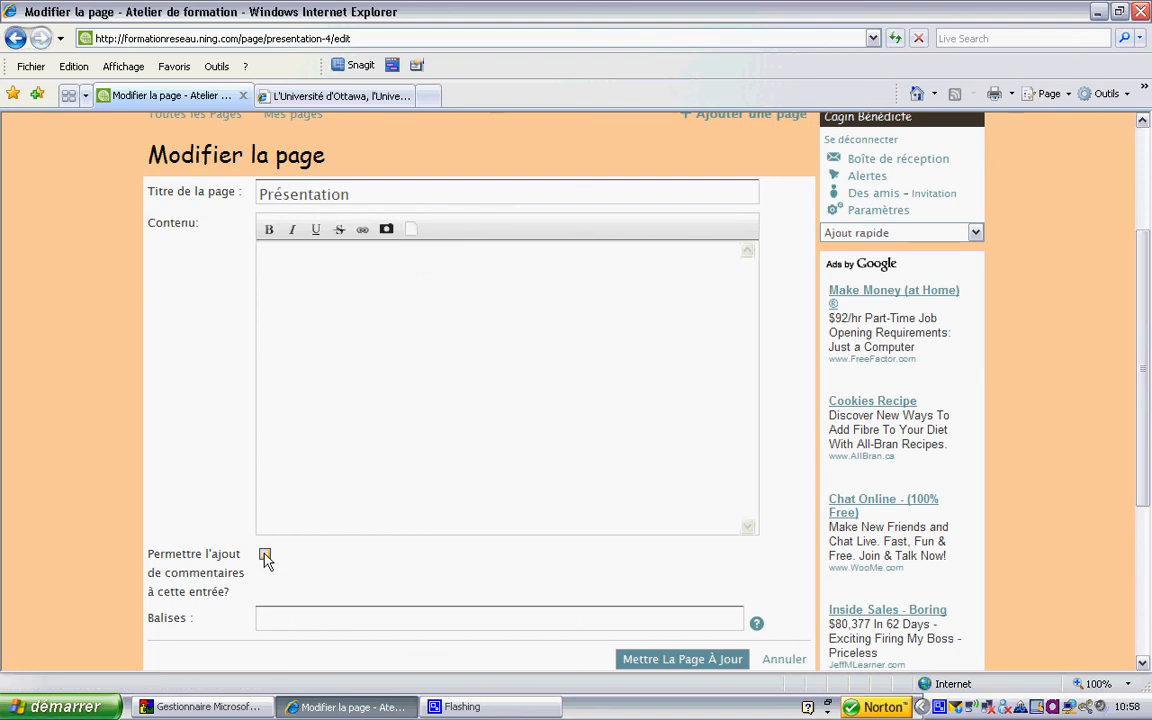
drag(1142, 265, 1143, 340)
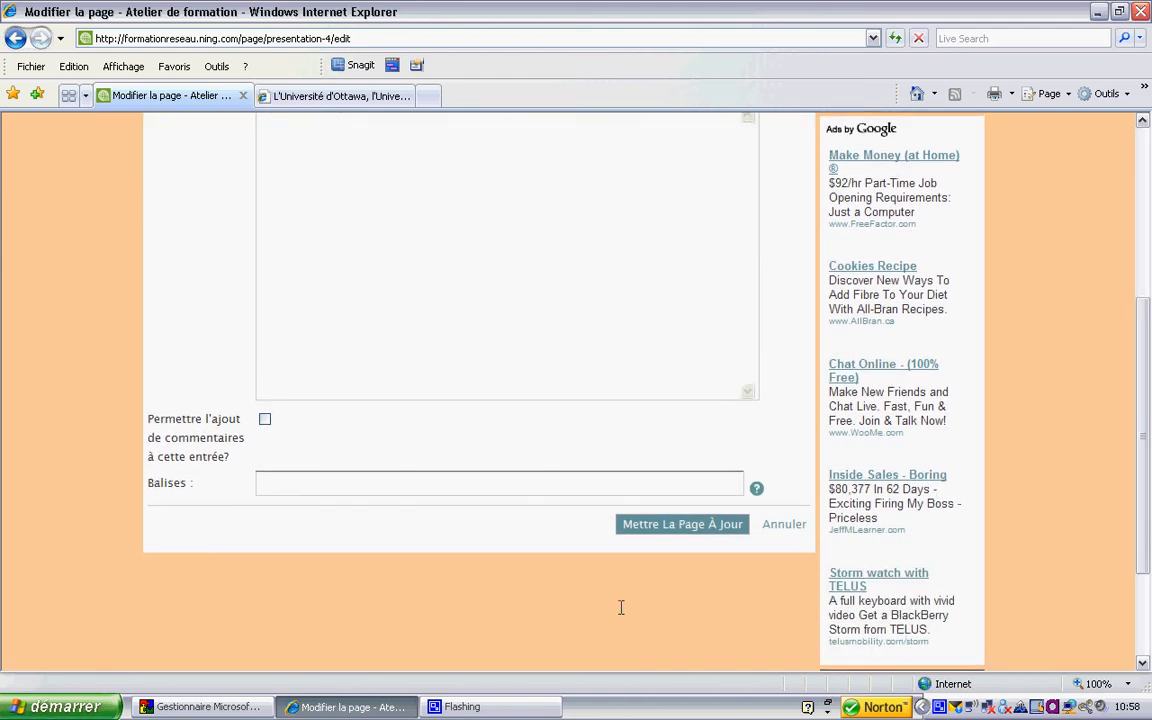
click(641, 528)
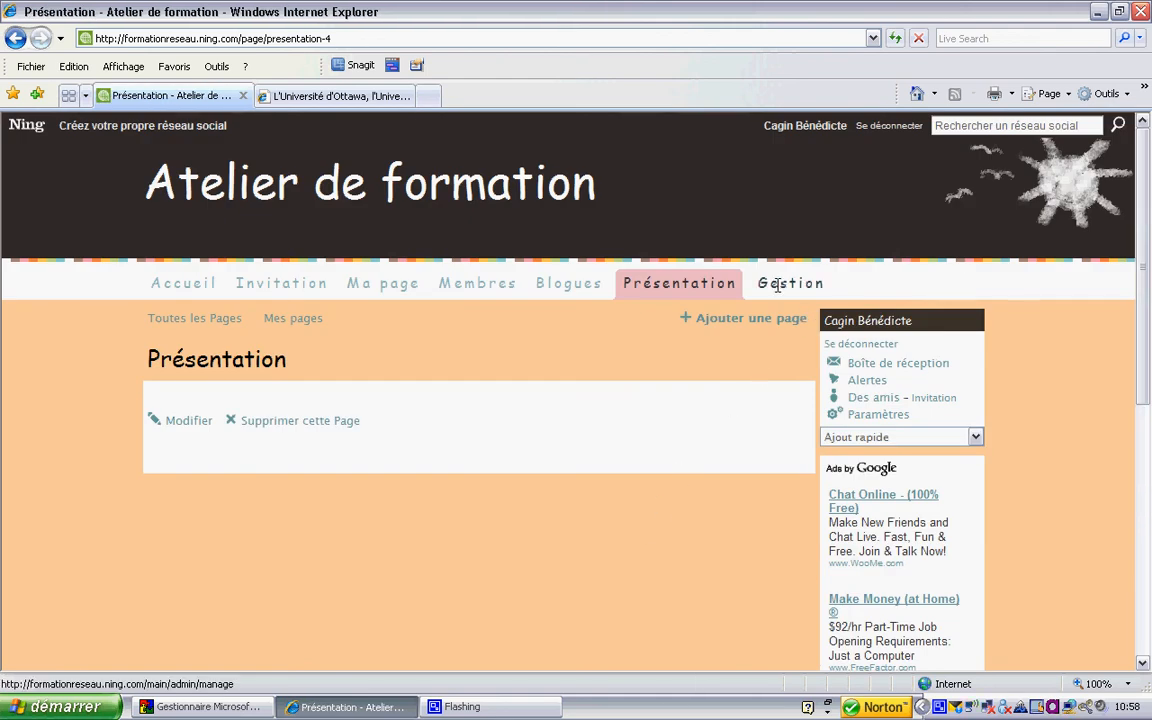
- Return to the tab management page, add another new tab and name it "Université"
click(777, 283)
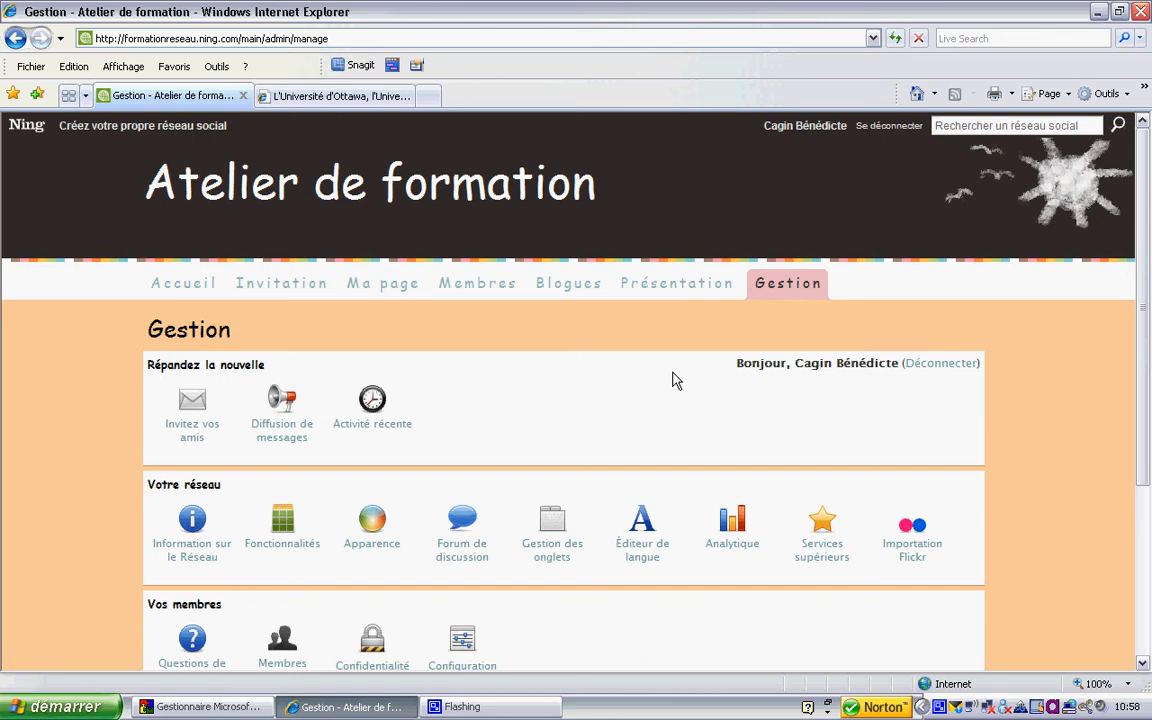
click(560, 557)
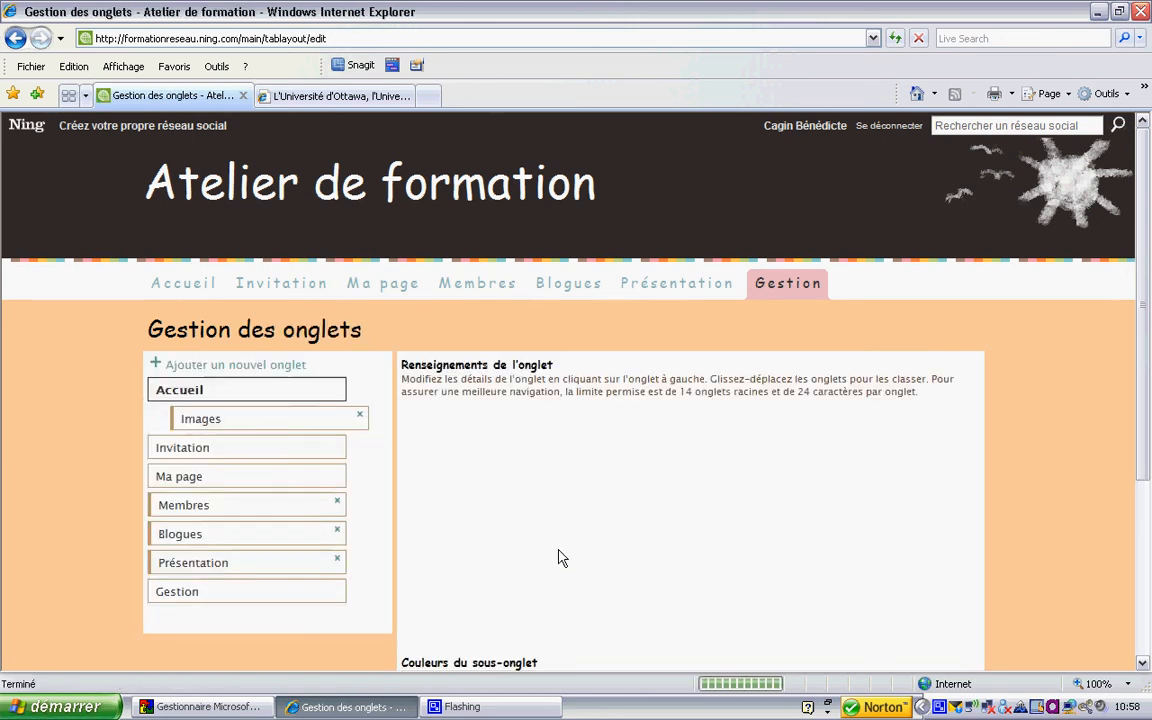
click(201, 367)
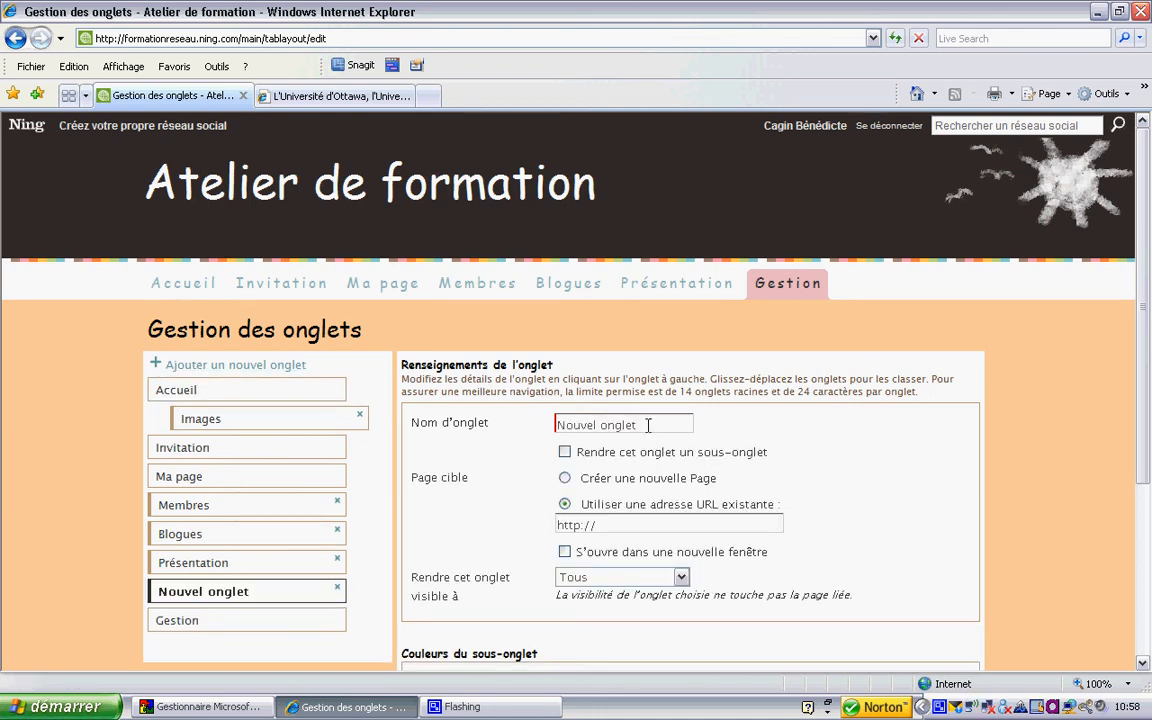
key(BackSpace)
key(BackSpace)
key(BackSpace)
key(BackSpace)
key(BackSpace)
key(BackSpace)
key(BackSpace)
key(BackSpace)
key(BackSpace)
key(BackSpace)
key(BackSpace)
key(BackSpace)
text(Université)
drag(1150, 250, 1147, 333)
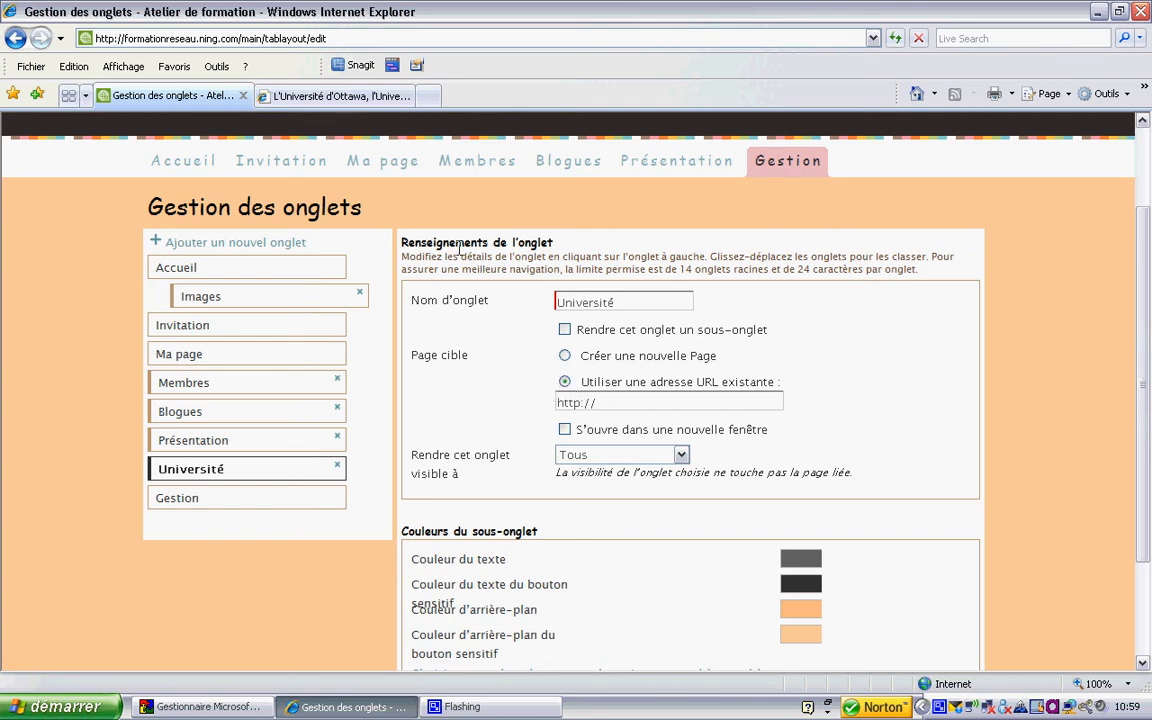
click(350, 98)
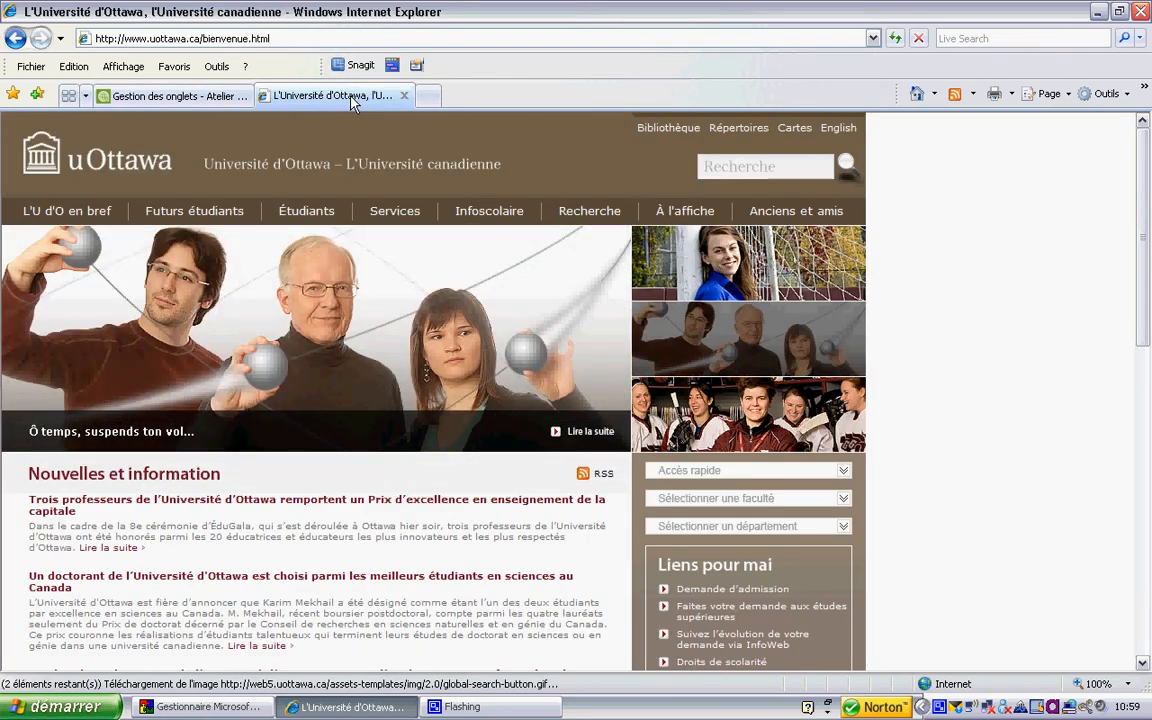
click(354, 38)
key(ctrl+c)
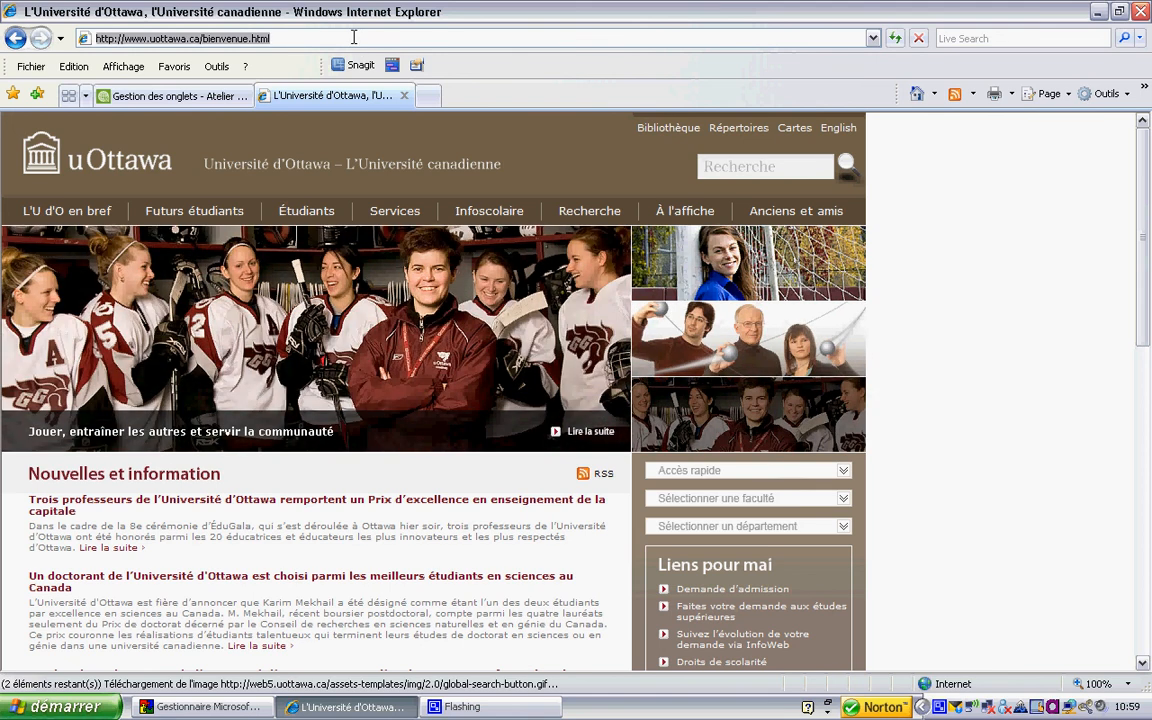
click(217, 96)
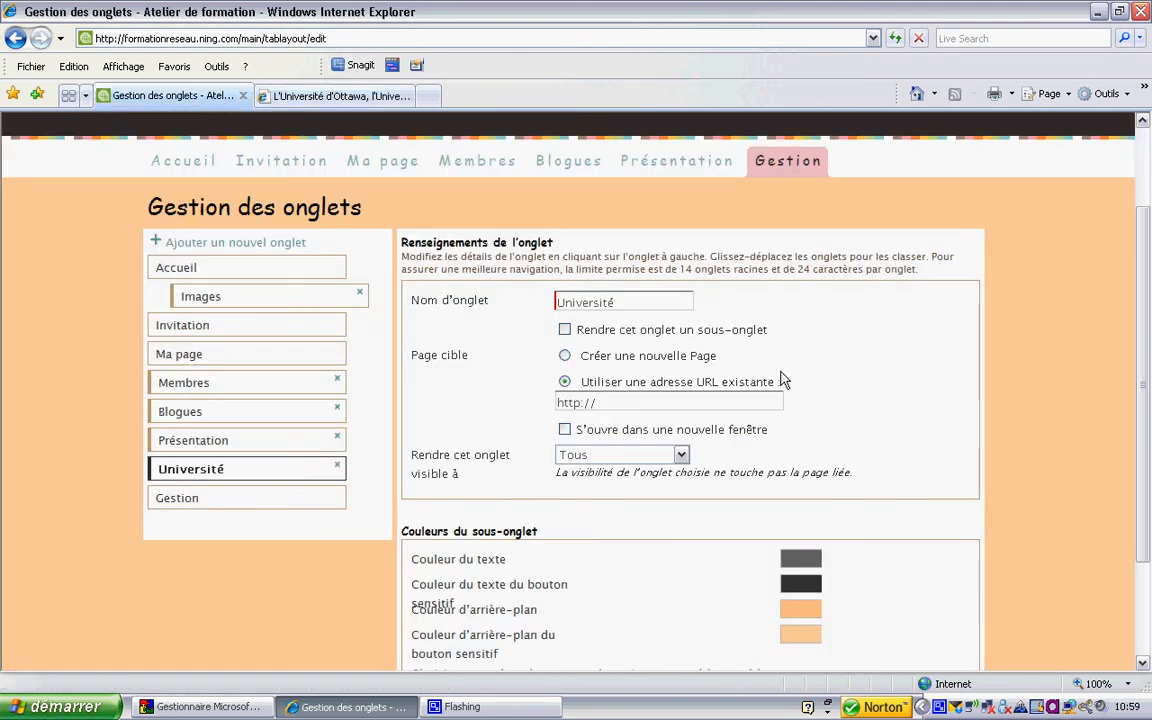
click(769, 402)
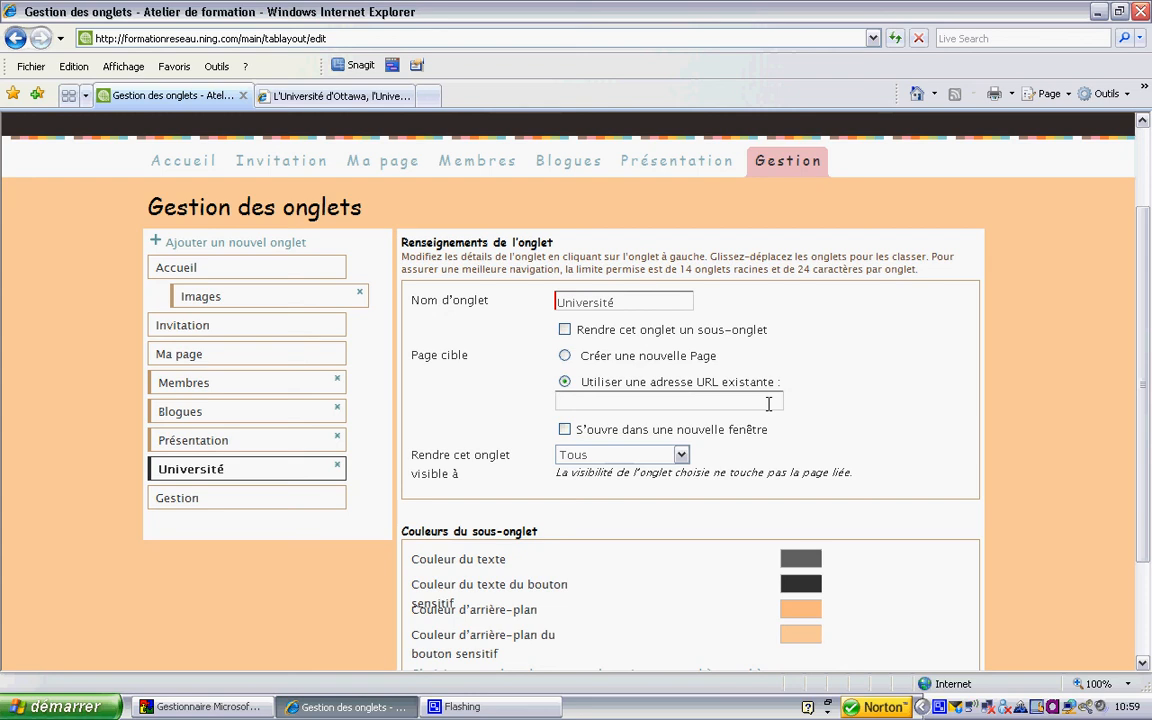
key(ctrl+v)
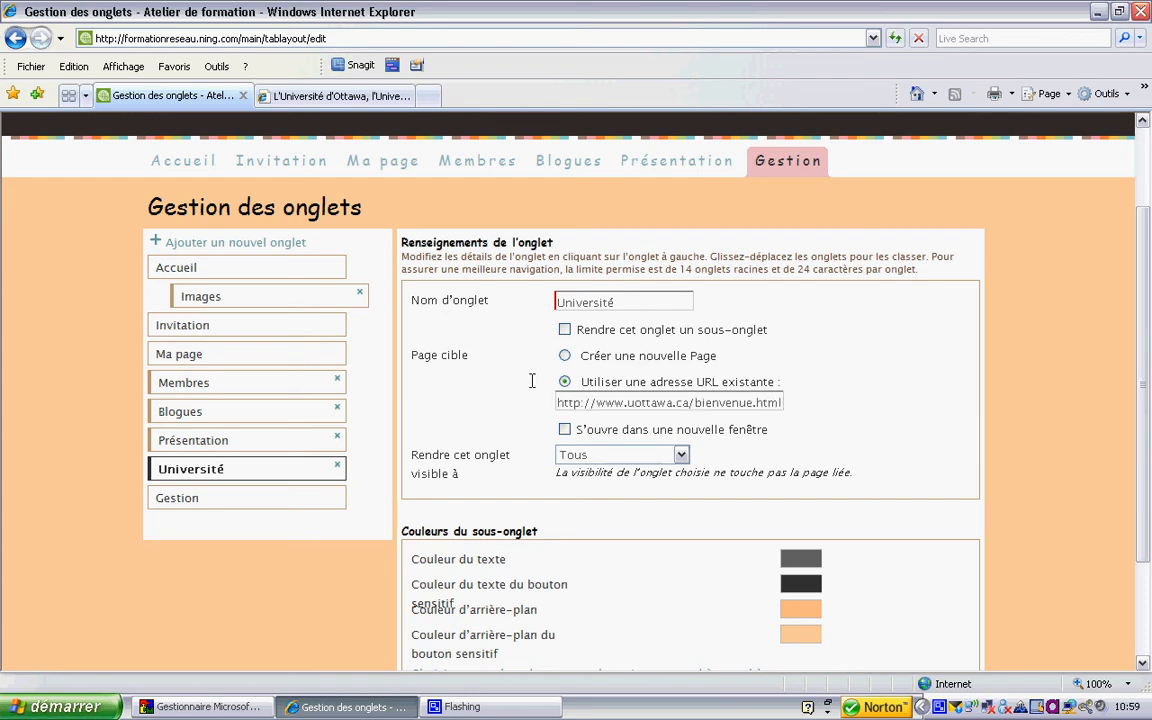
- Set the Université tab to open in a new window and save the tab settings
drag(1148, 335, 1148, 443)
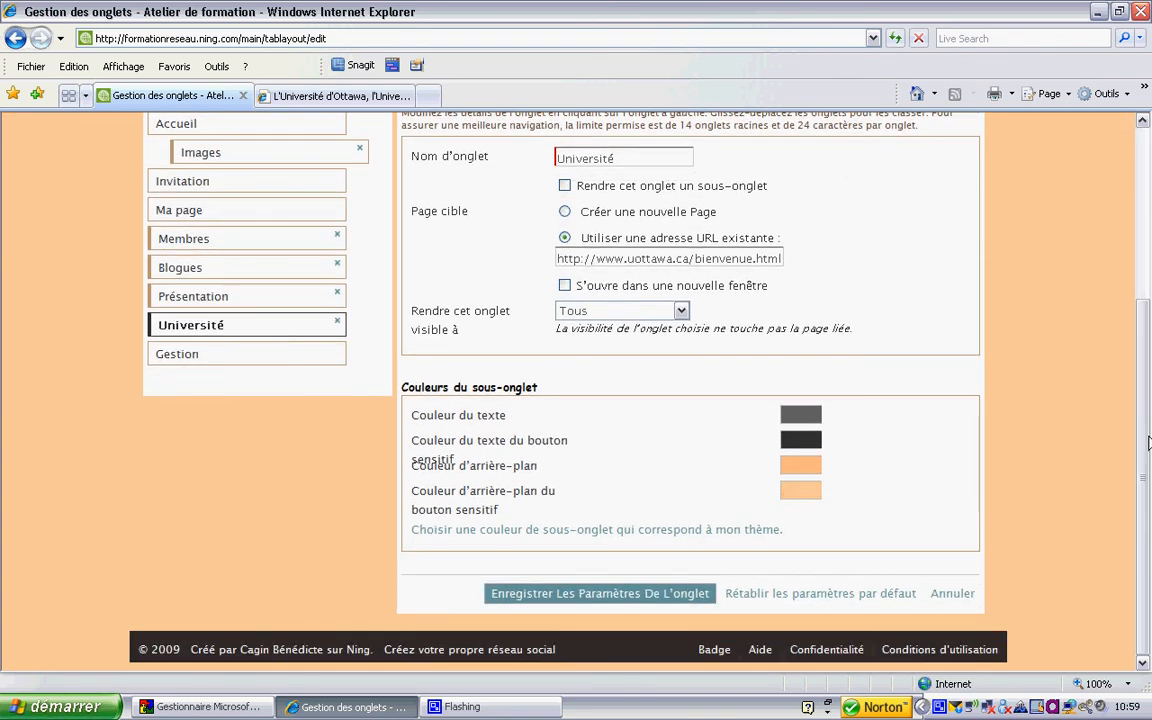
click(564, 287)
click(587, 600)
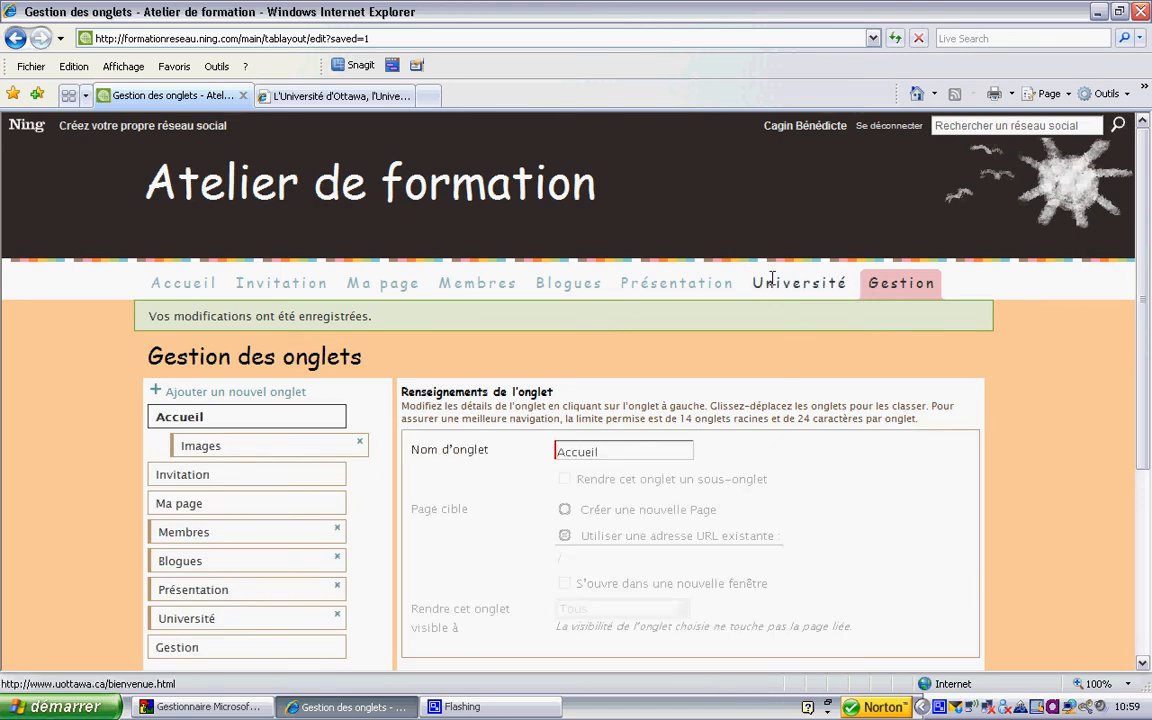
- Test the Université tab by opening it and look over the linked University of Ottawa page
click(772, 283)
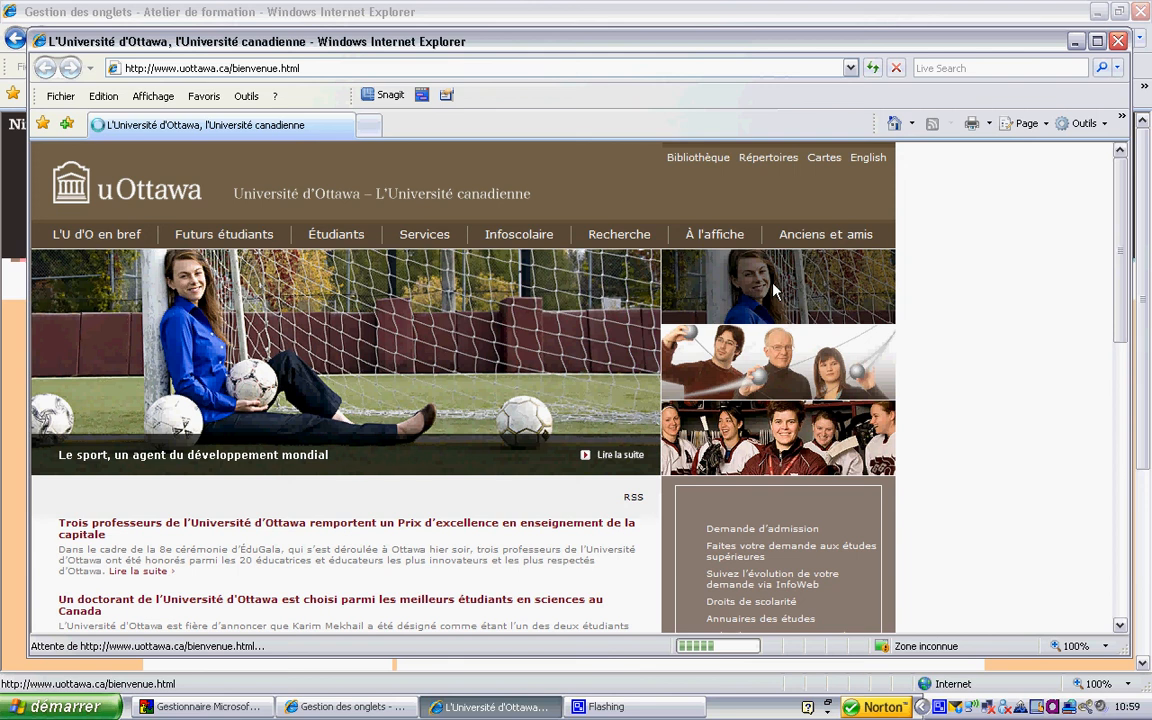
scroll(1008, 453, down, 1)
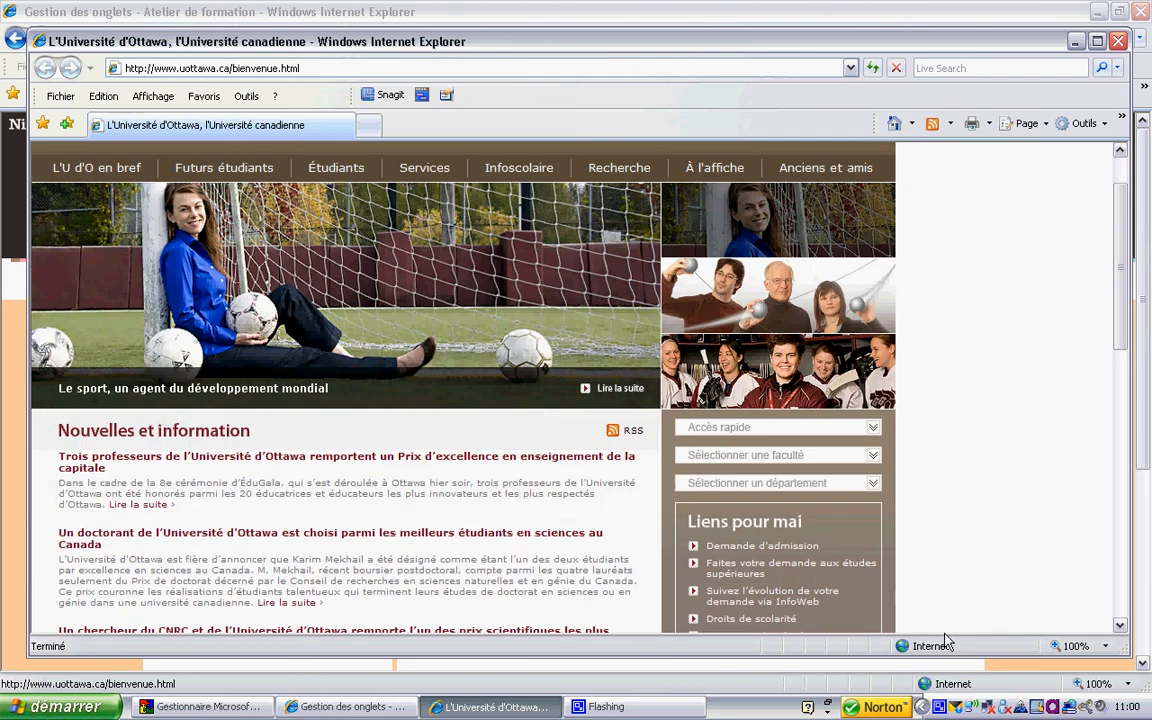
right_click(941, 708)
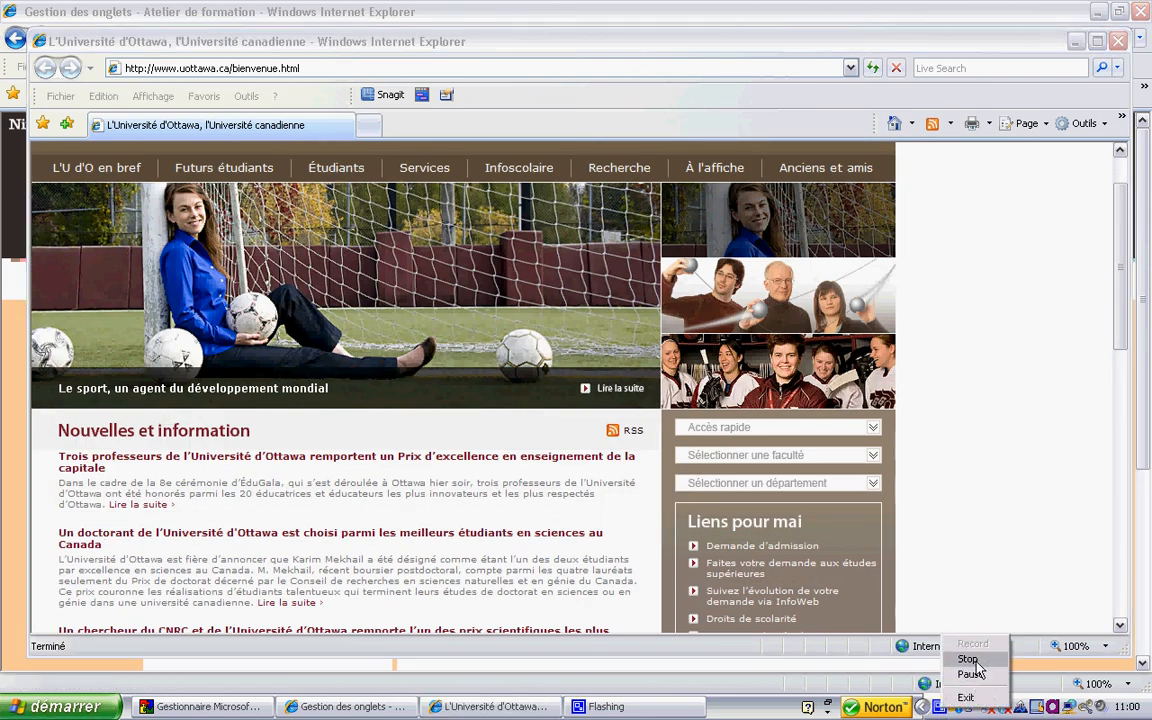